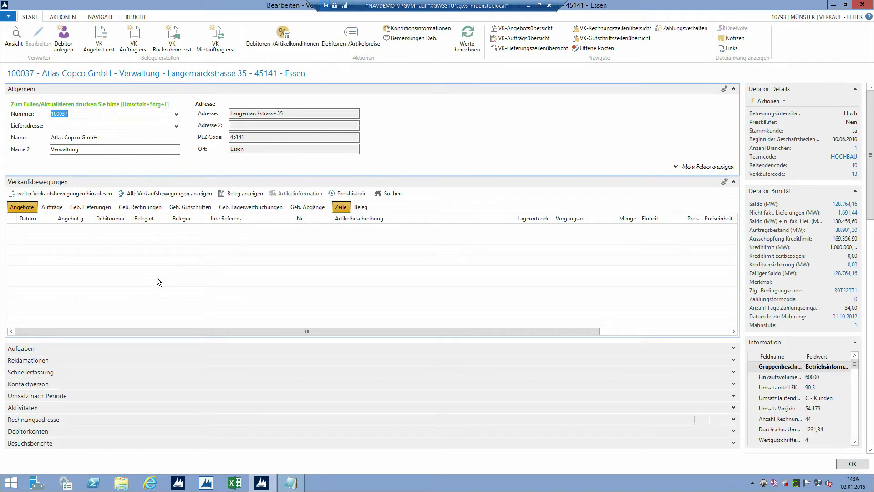
- Create a sales order for Atlas Copco GmbH, acknowledging the customer remarks and choosing the construction site with code 1 as delivery address
left_click(133, 36)
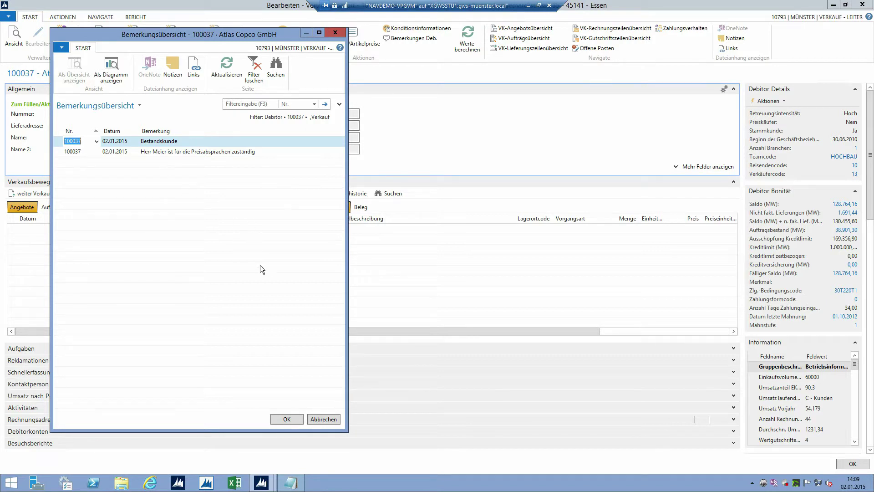
left_click(287, 418)
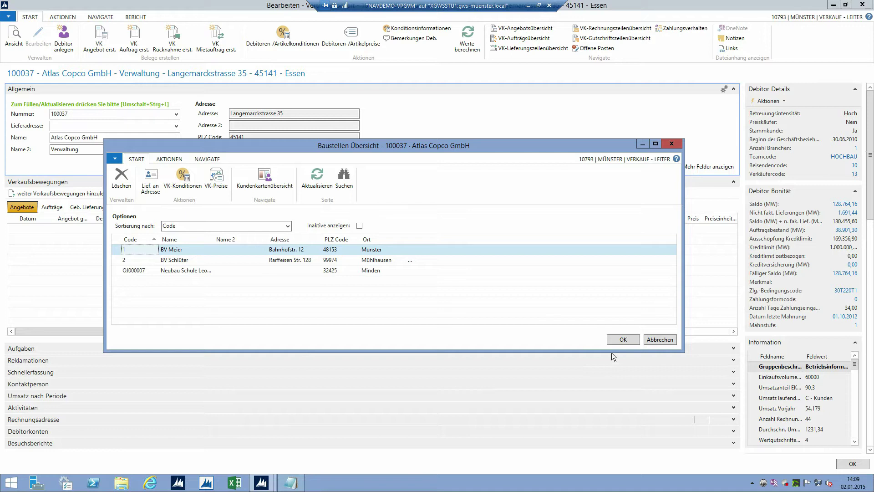
left_click(622, 340)
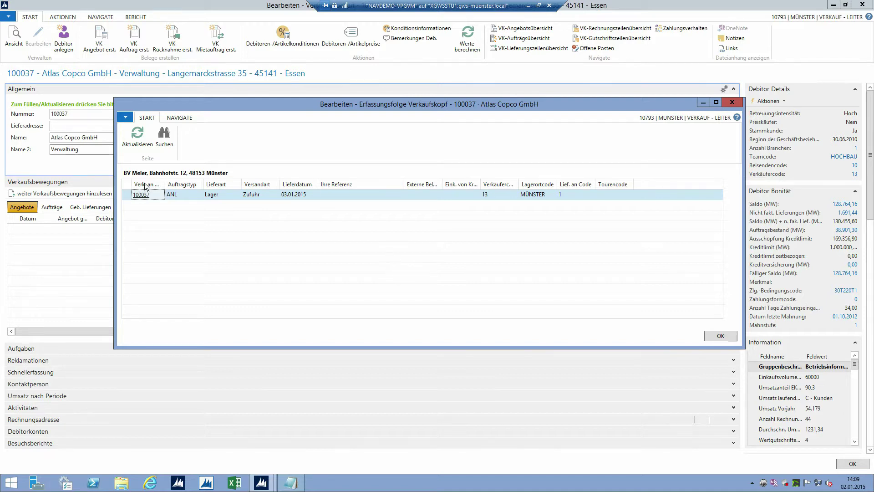
- Enter "Bemerkung" as the customer reference (Ihre Referenz) for the order header and accept the header data
left_click(326, 194)
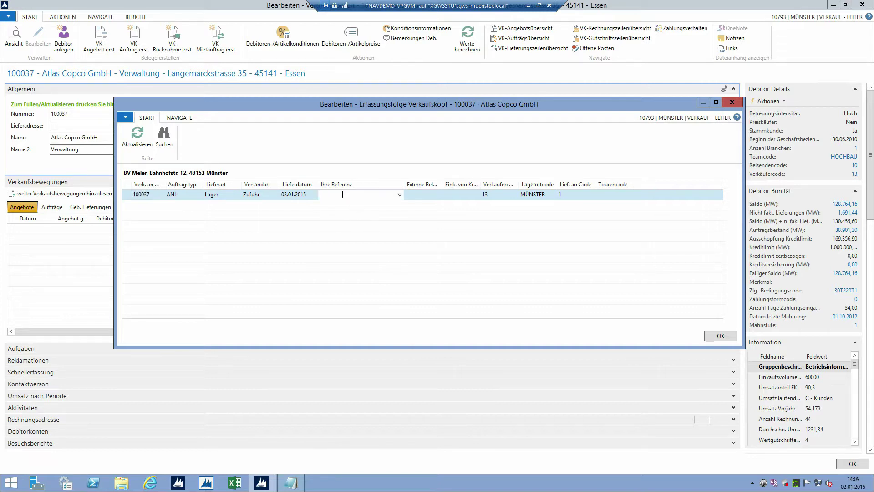
type("Bemerkung")
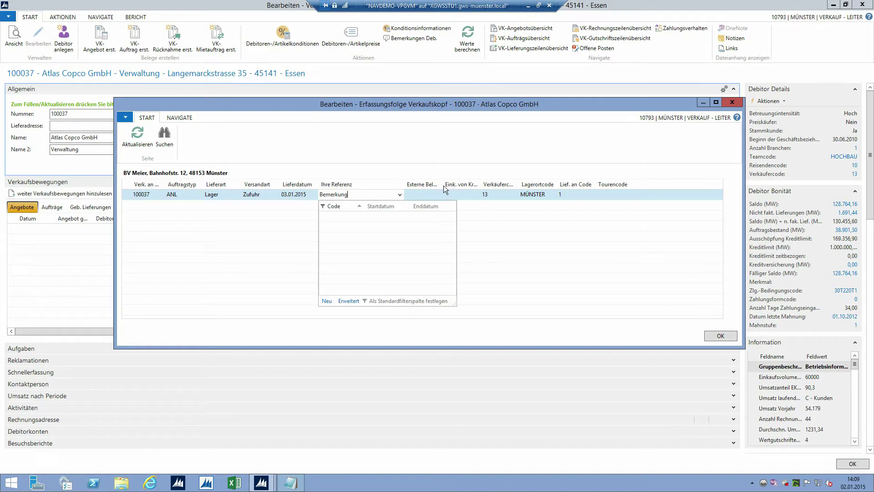
left_click(607, 328)
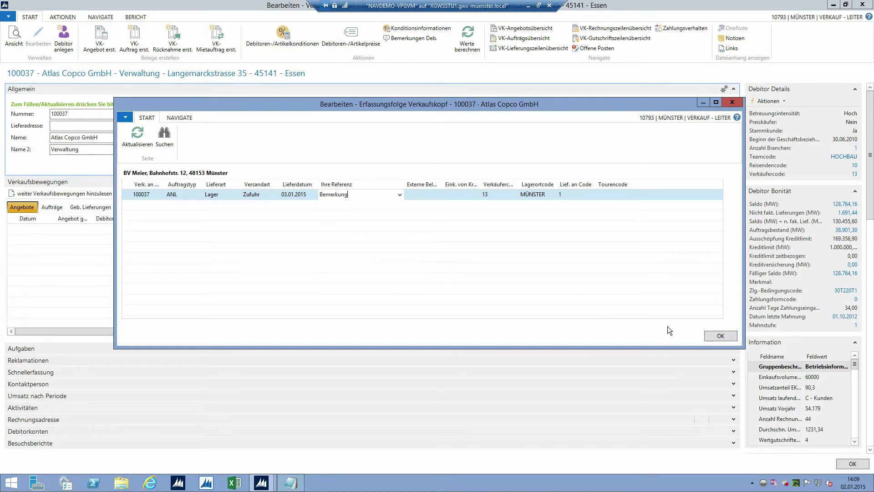
left_click(716, 336)
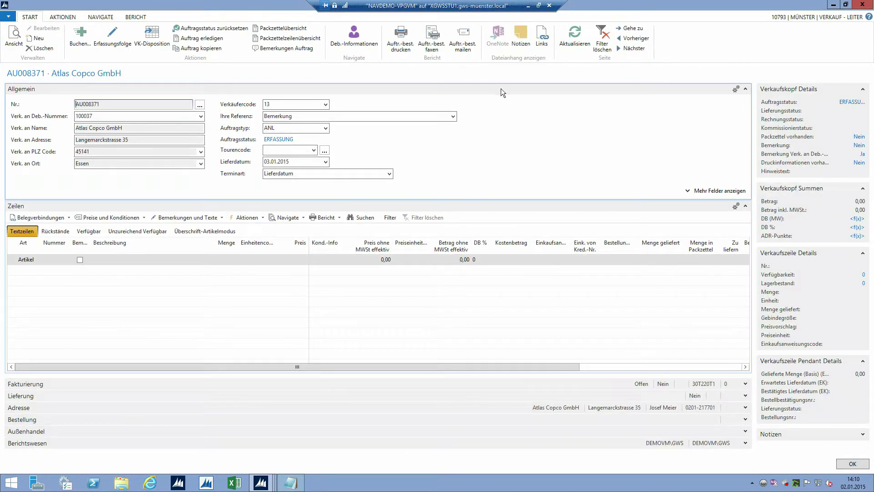
- Add an order line for item 250001 with quantity 1, without taking over the existing quote line
left_click(53, 258)
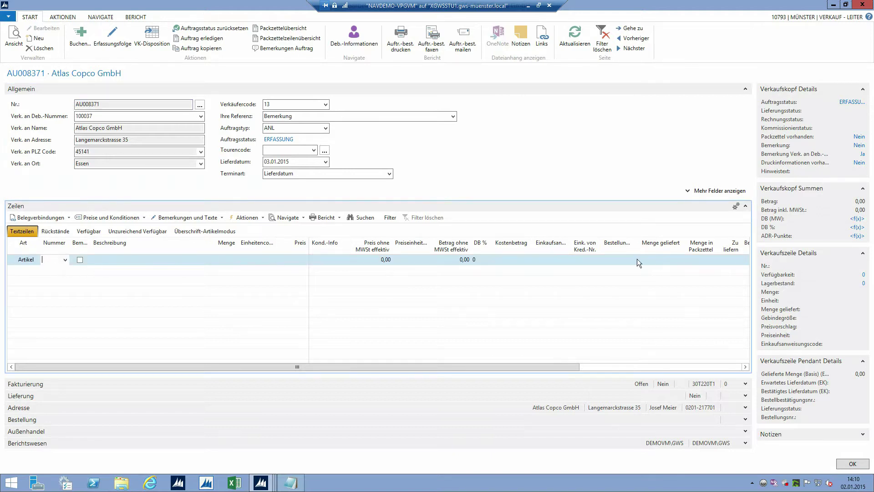
type("250001")
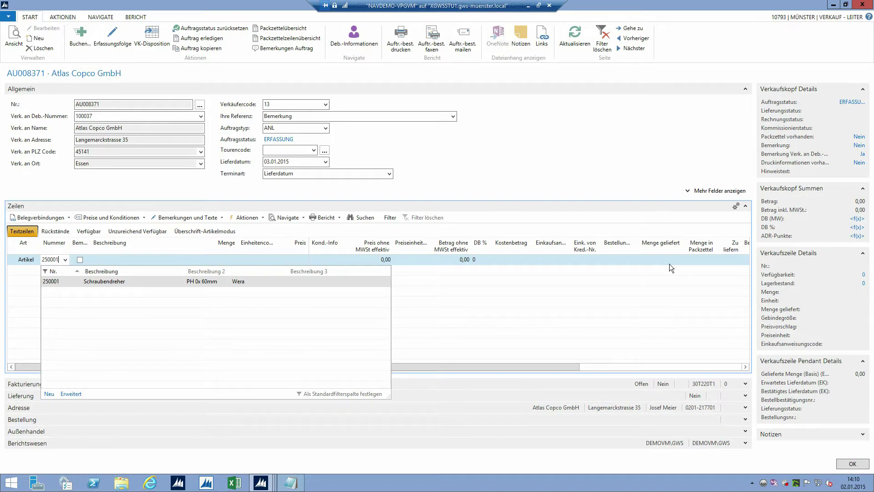
key("Return")
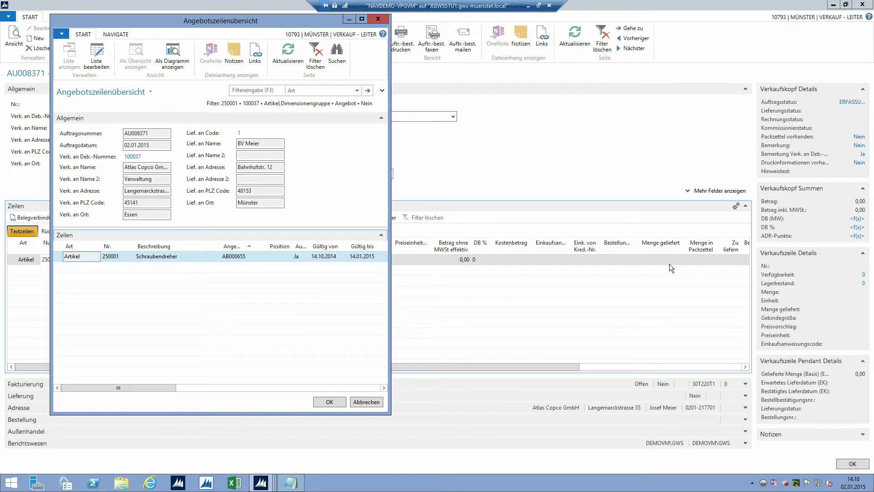
left_click(373, 404)
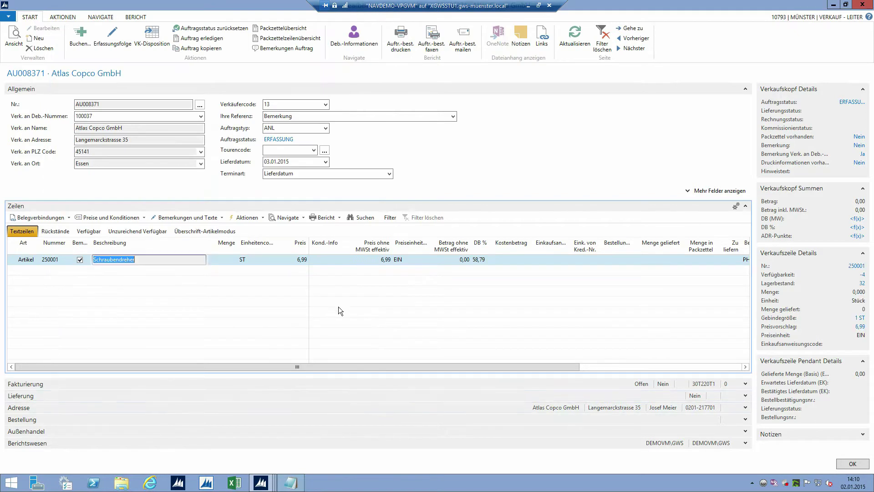
key("Tab")
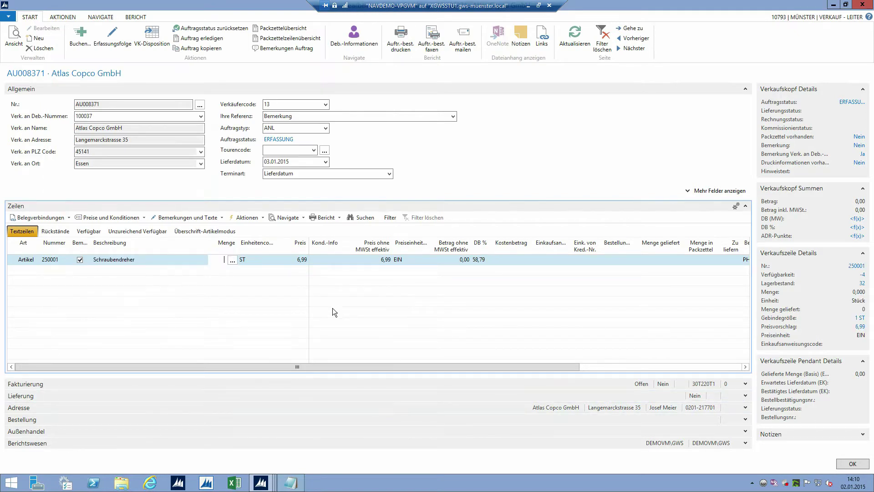
key("Tab")
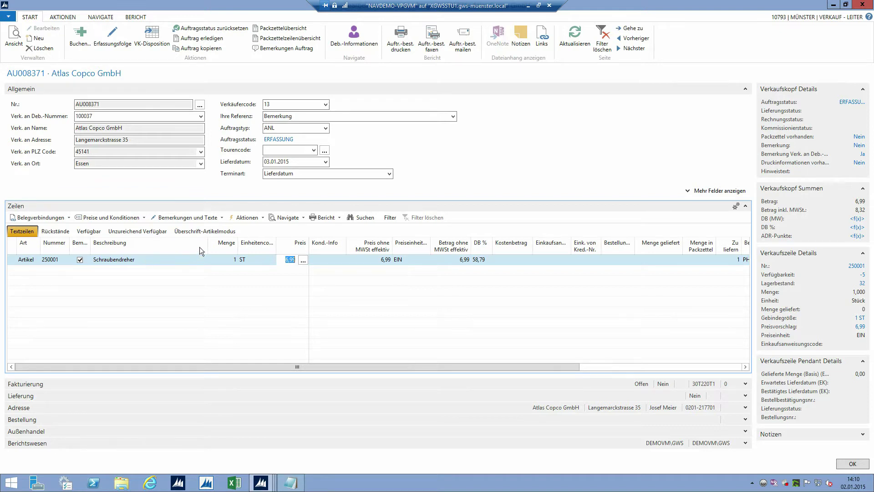
- Review the item remarks stored for the Schraubendreher order line and close them
left_click(188, 218)
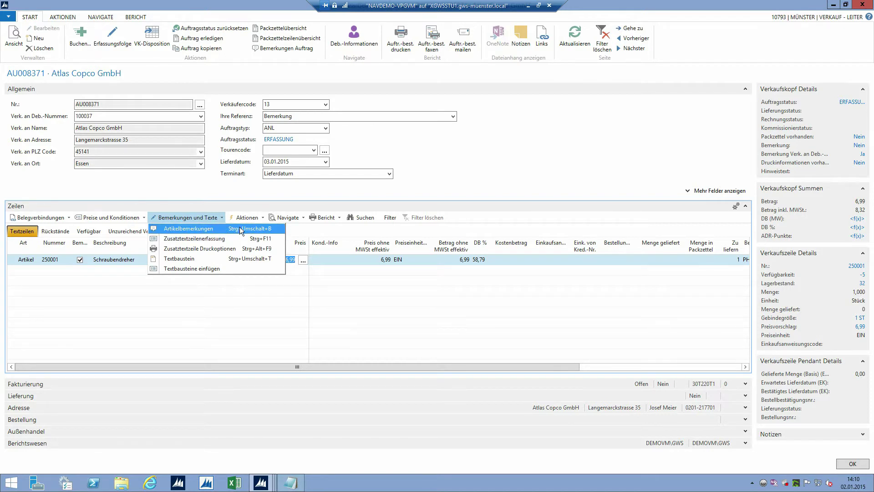
left_click(206, 229)
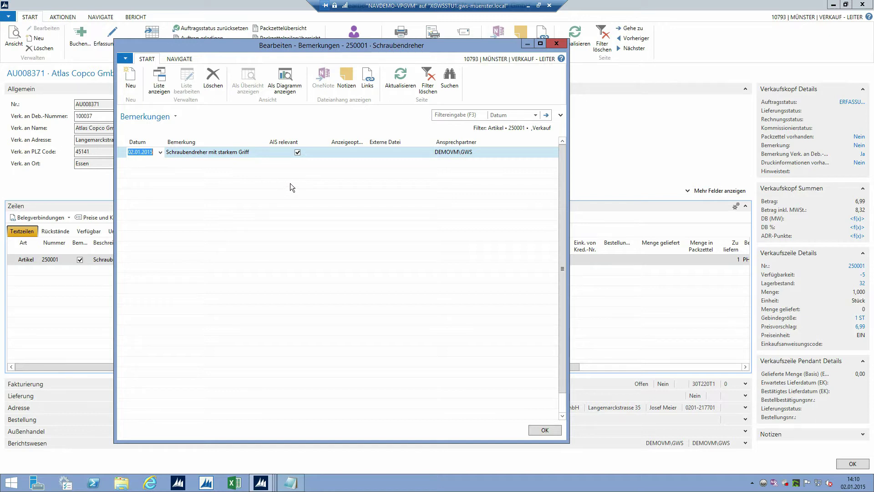
left_click(544, 430)
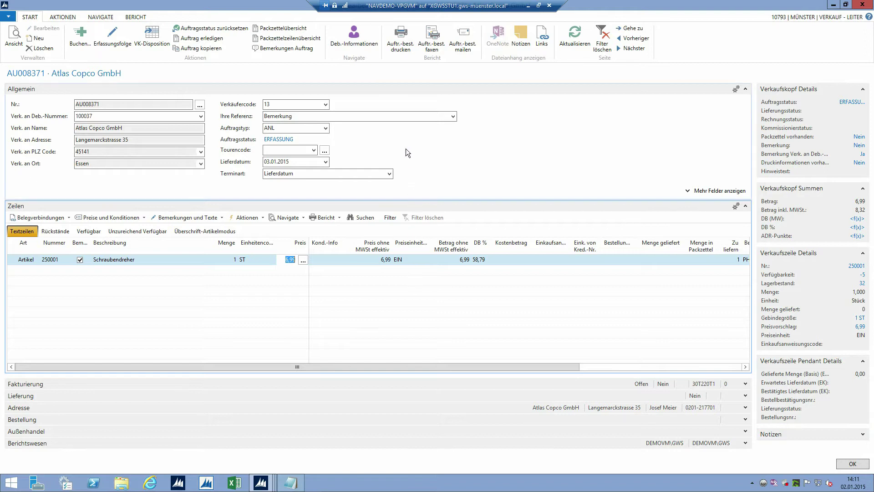
- Add a remark to the order beginning "Nach Anruf Herr", followed by the caller's surname
left_click(280, 49)
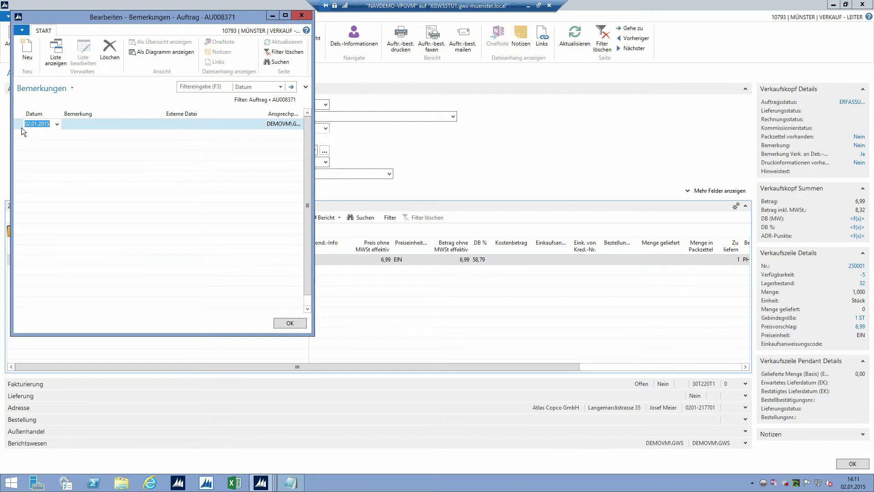
left_click(88, 123)
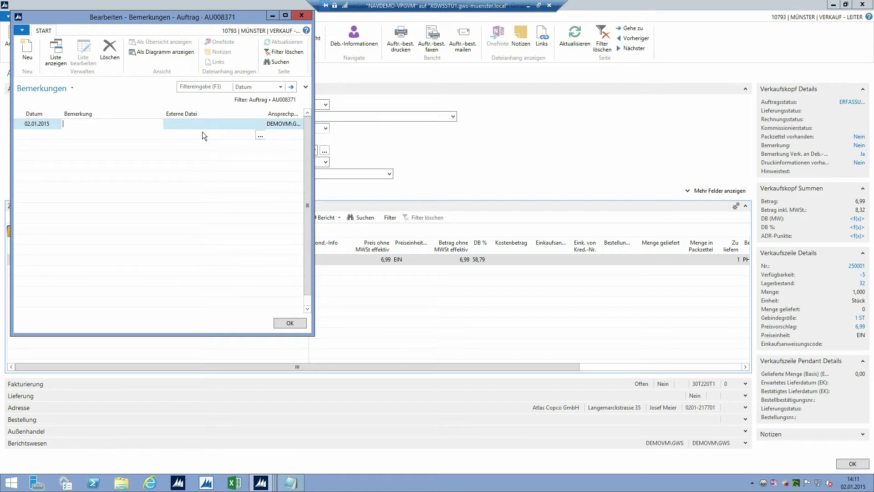
type("Nach Anruf Herr Meie")
left_click(293, 325)
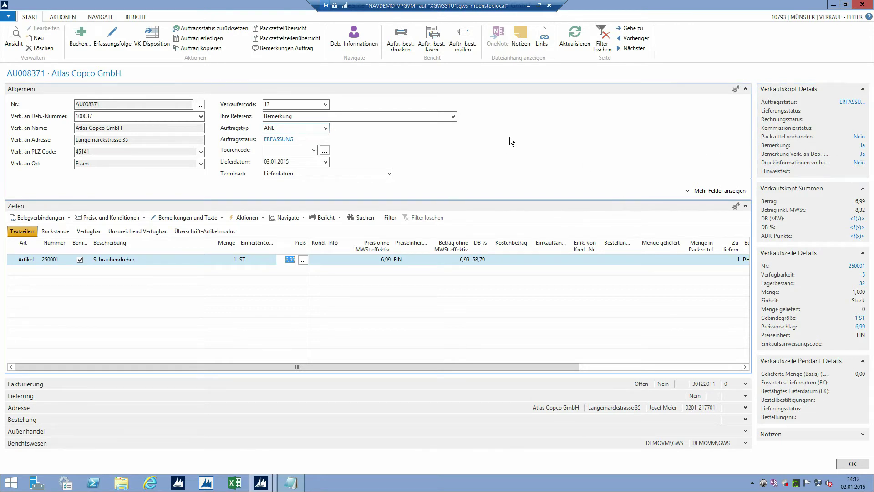
- Leave the order, review the remarks maintained for customer Atlas Copco GmbH, and return to the role center
key("shift+F7")
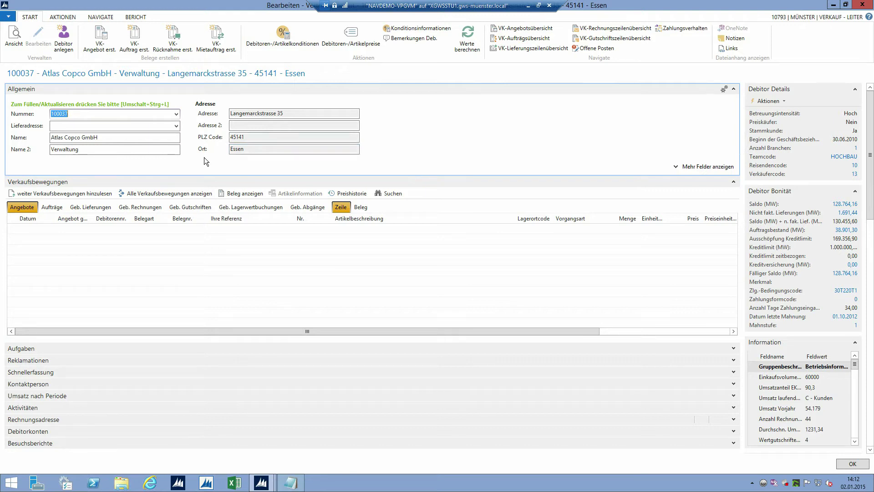
left_click(62, 17)
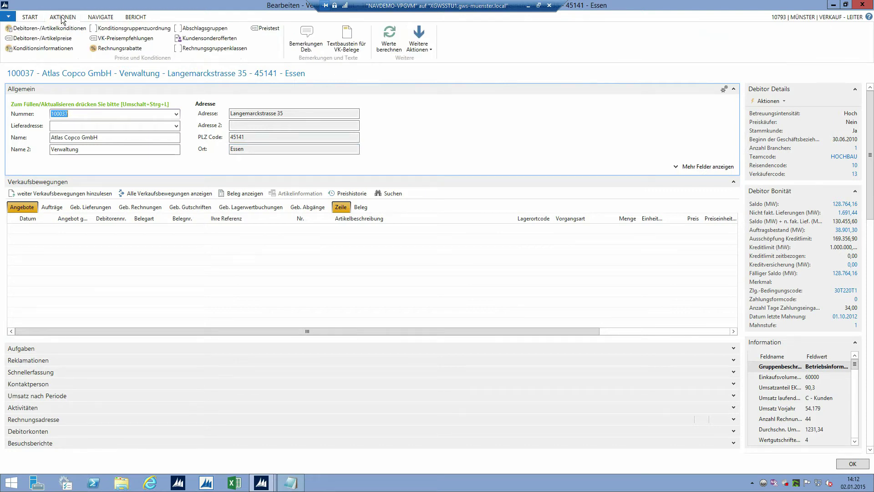
left_click(307, 37)
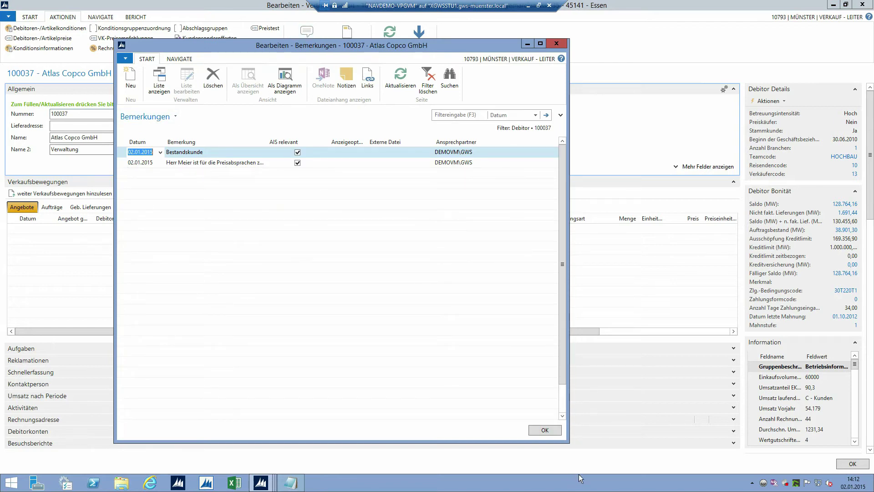
left_click(545, 431)
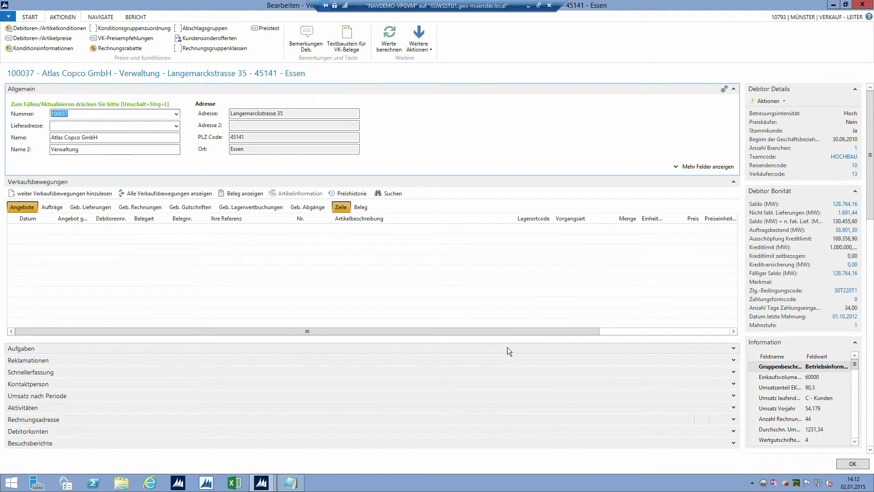
key("Escape")
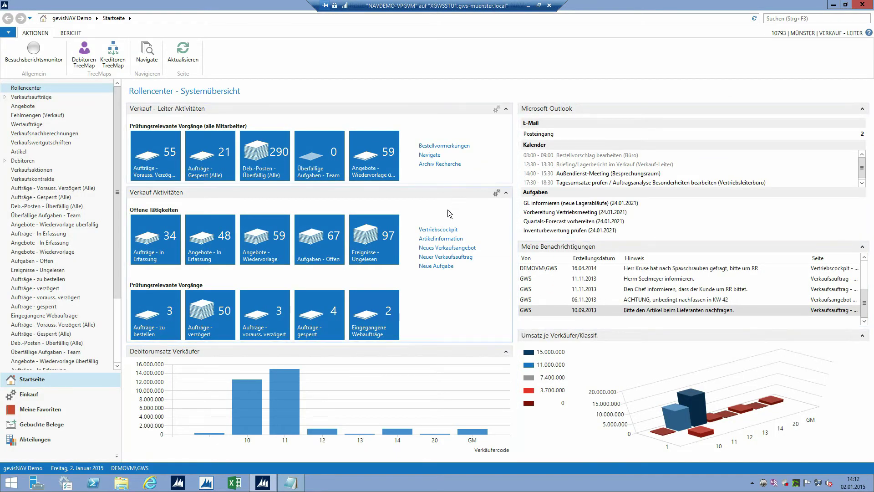
- Open the item information for item 000133, review its remarks, and close both windows
left_click(439, 239)
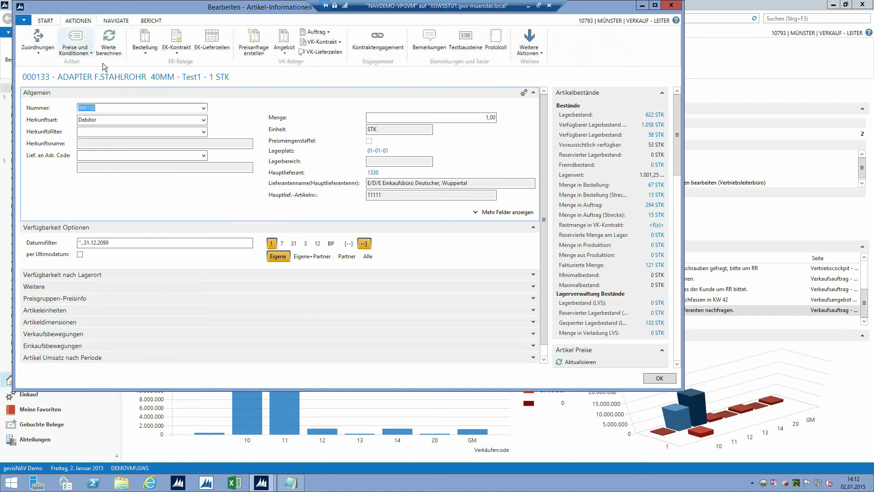
left_click(433, 48)
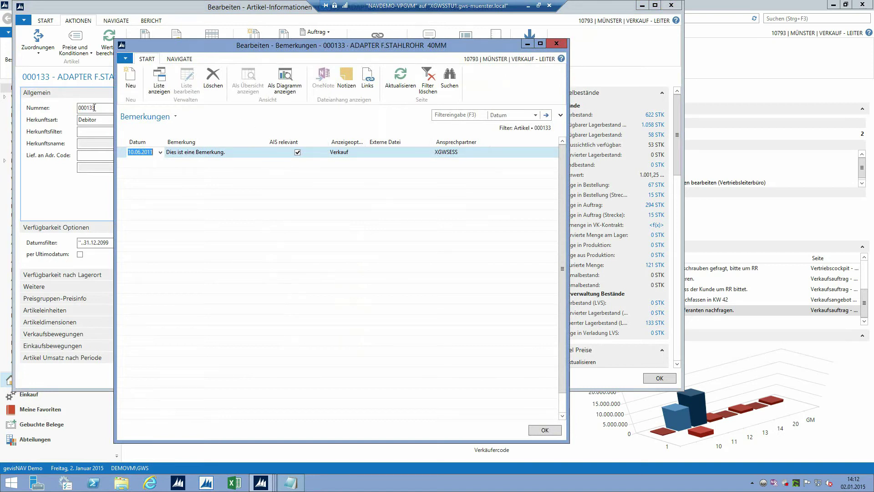
left_click(544, 430)
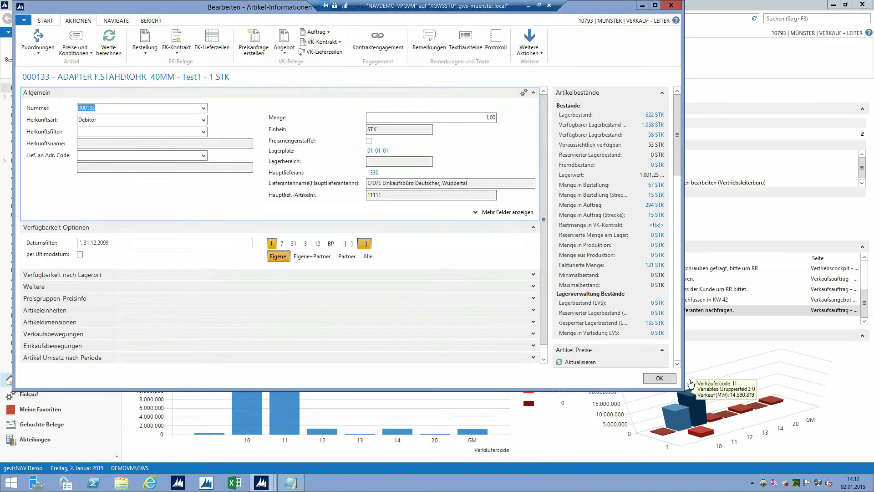
left_click(664, 378)
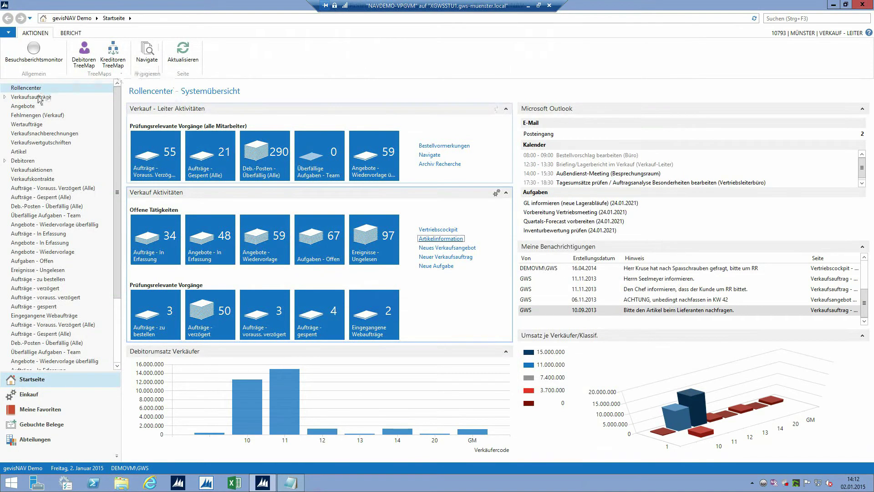
- In the quotes list, view the customer remarks belonging to the first quote and return to the role center
left_click(23, 106)
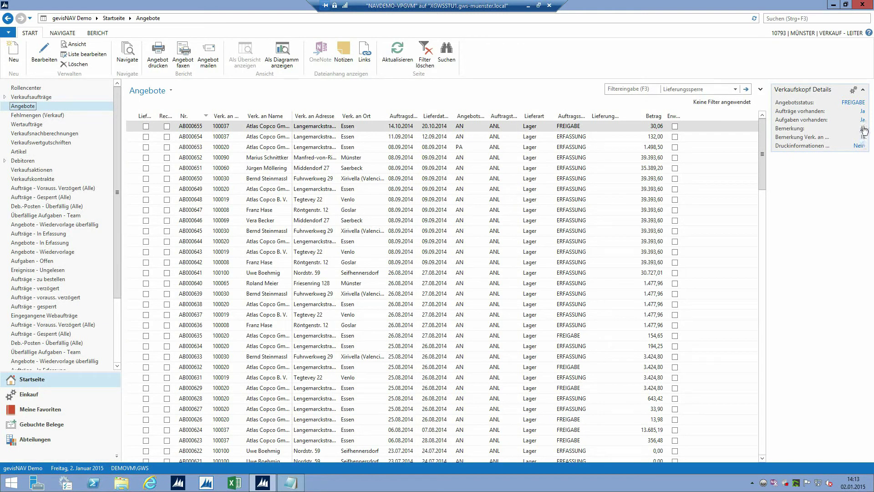
left_click(862, 130)
left_click(863, 137)
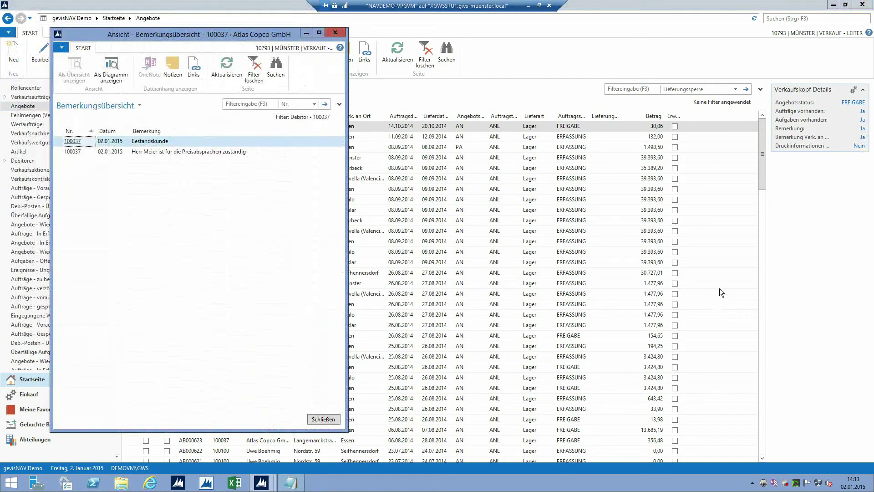
key("Escape")
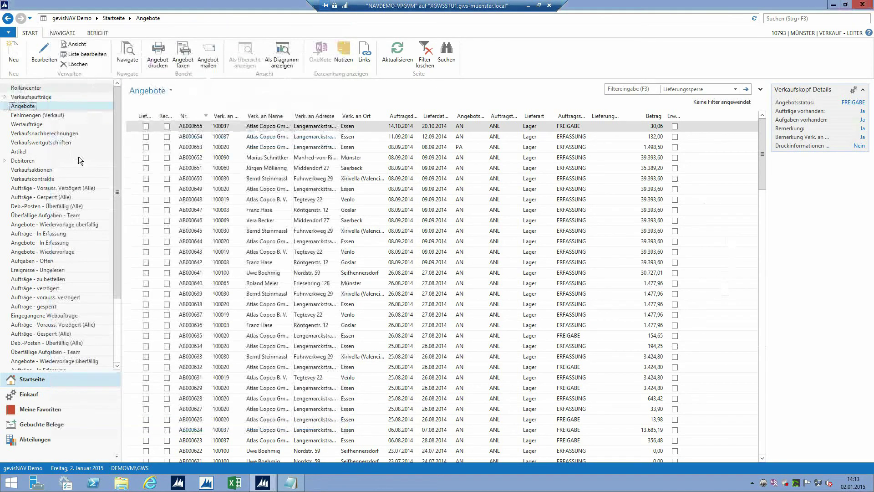
left_click(23, 88)
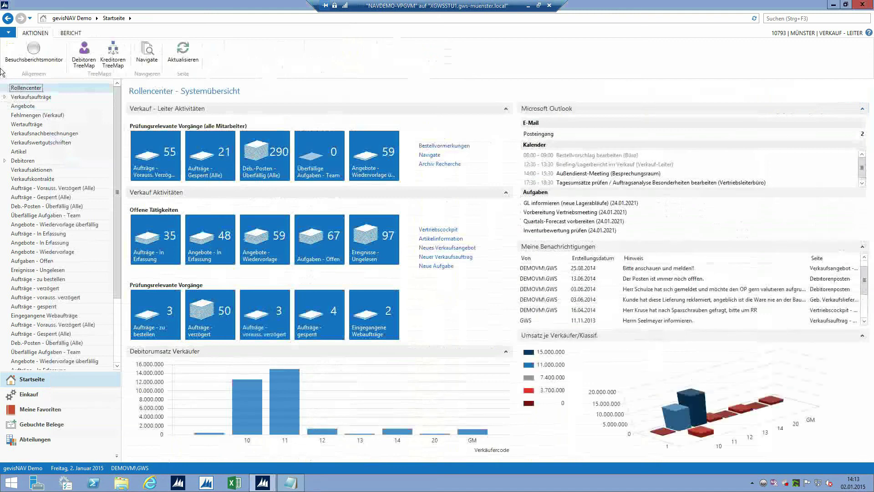